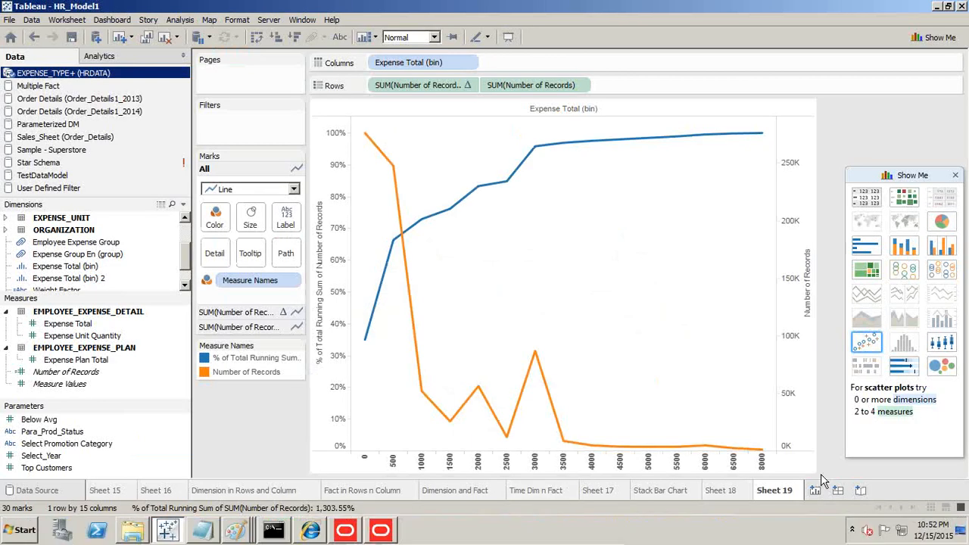
# Create a new worksheet, review the table joins of the EXPENSE_TYPE+ (HRDATA) data source, and return to the new sheet
pyautogui.click(816, 490)
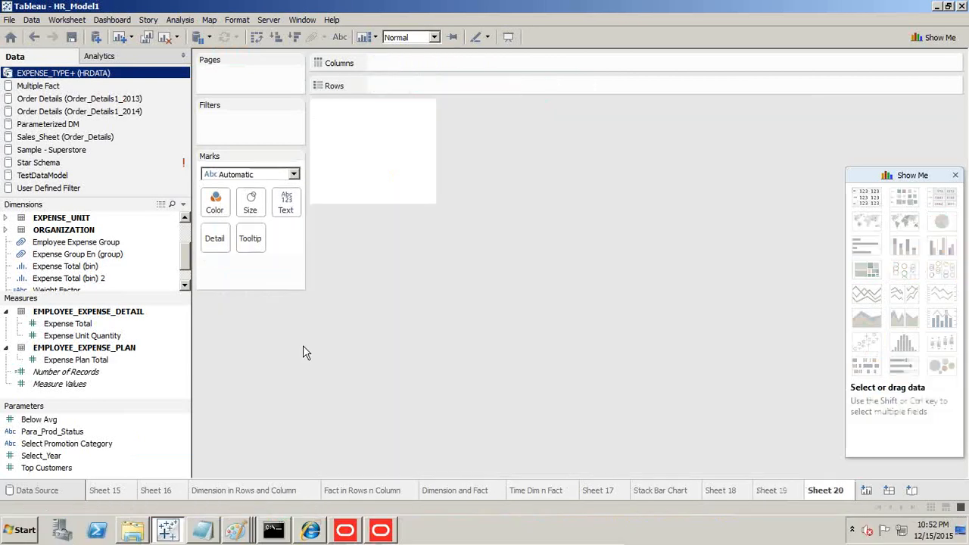
pyautogui.rightClick(74, 74)
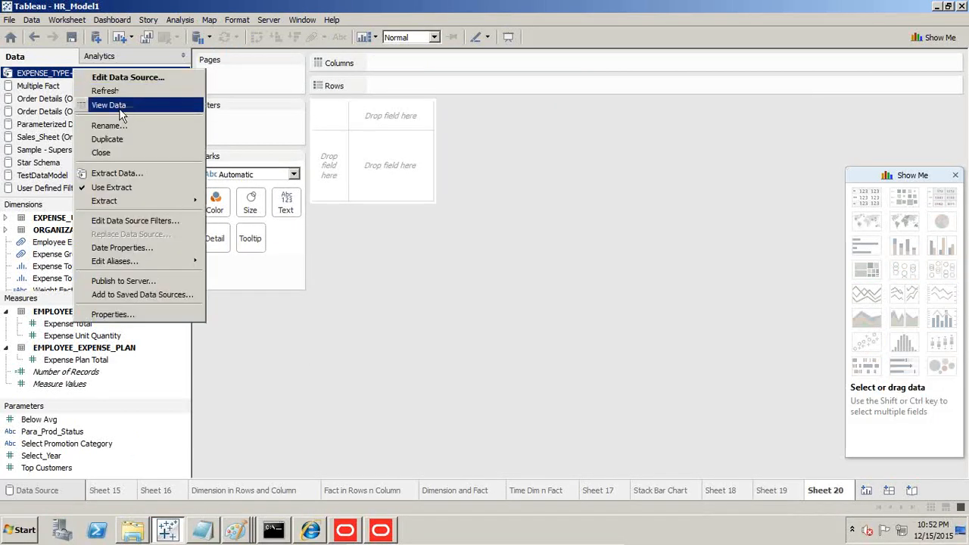
pyautogui.click(124, 77)
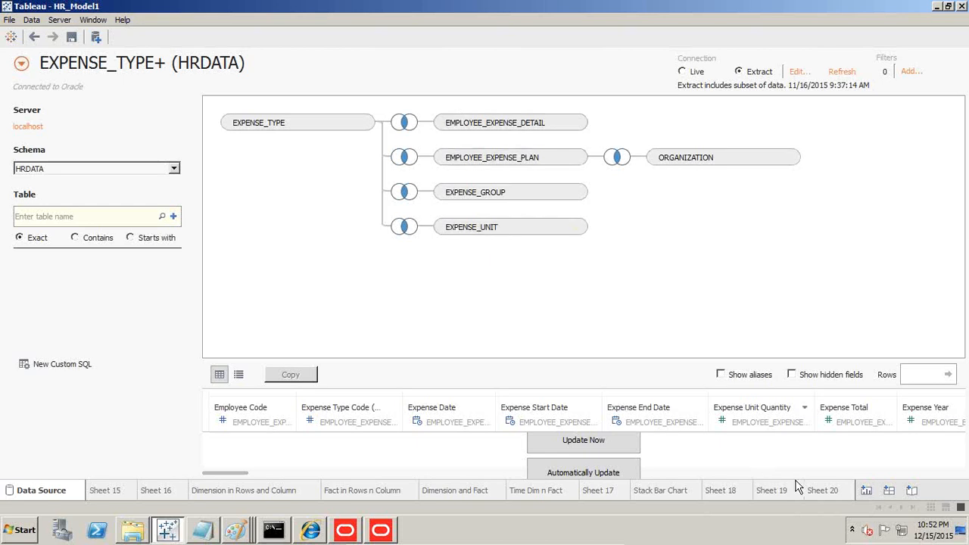
pyautogui.click(821, 489)
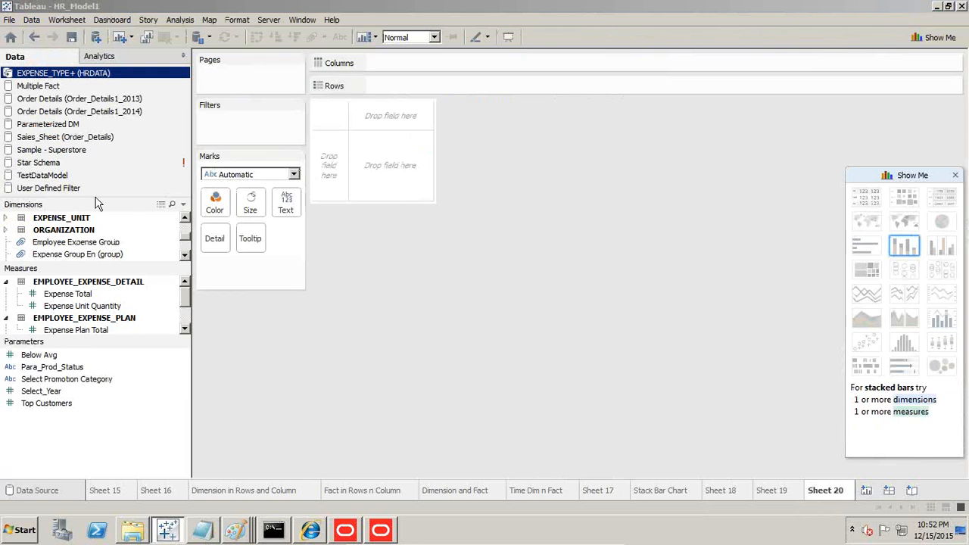
# Try a text table of Expense Total by Organization Name En, and take the organization field back off the rows
pyautogui.click(92, 299)
pyautogui.moveTo(93, 303); pyautogui.dragTo(390, 166)
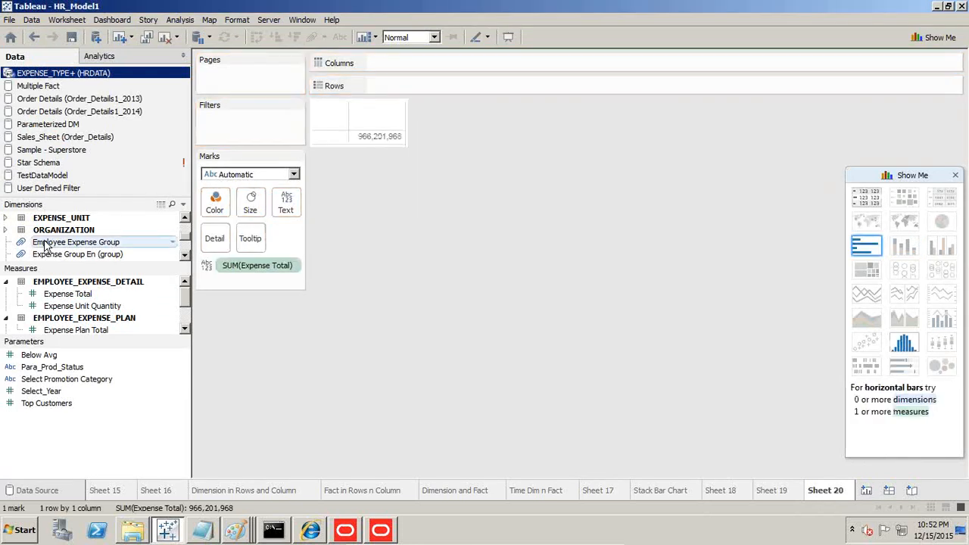
pyautogui.click(7, 230)
pyautogui.scroll(-3, 133, 235)
pyautogui.moveTo(91, 270); pyautogui.dragTo(92, 330)
pyautogui.moveTo(158, 266); pyautogui.dragTo(414, 86)
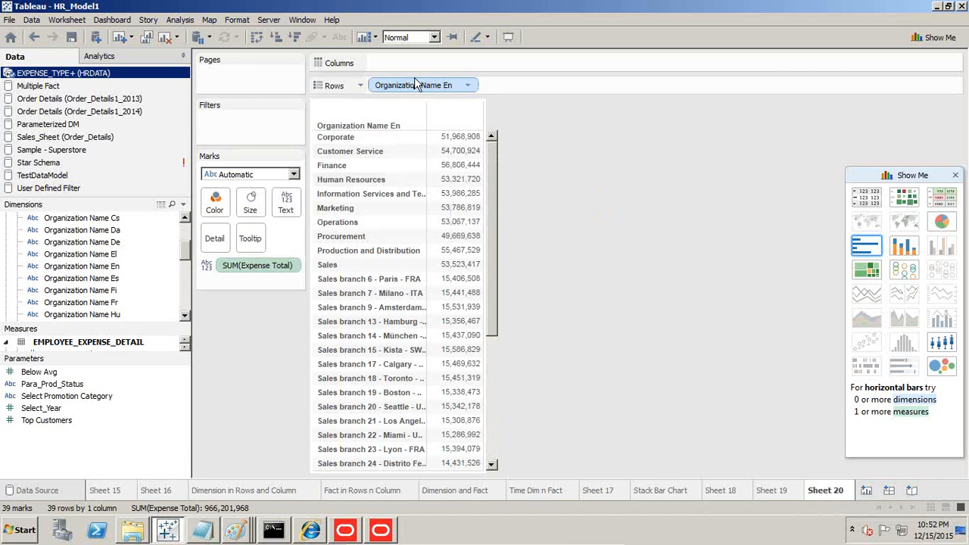
pyautogui.moveTo(417, 86); pyautogui.dragTo(617, 200)
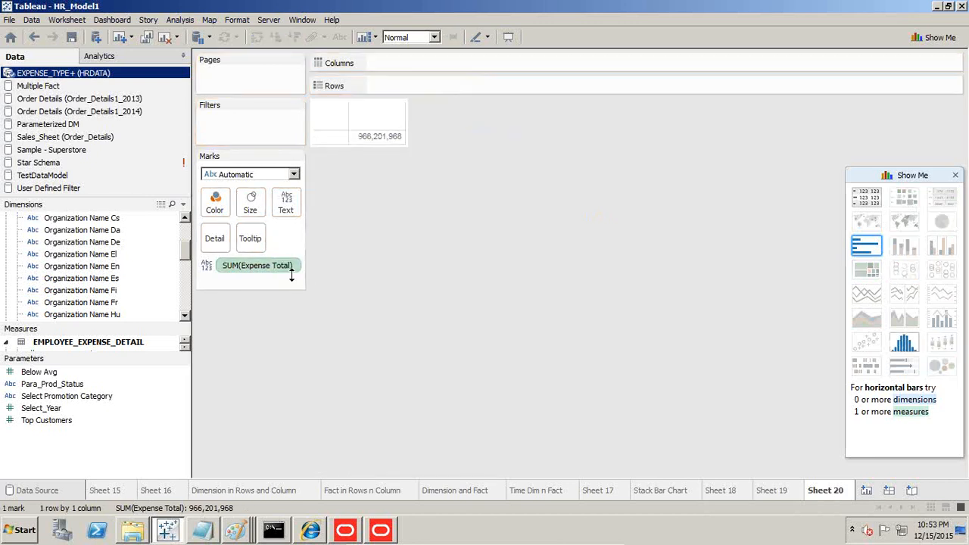
# Switch to Notepad, add the note "Step#1 Histogram" below the existing notes, and return to Tableau
pyautogui.click(205, 531)
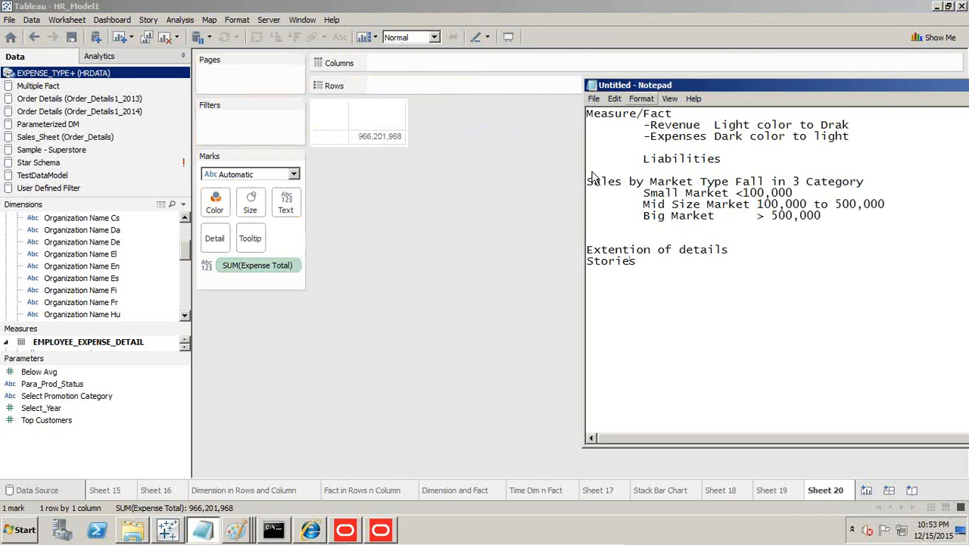
pyautogui.moveTo(663, 84); pyautogui.dragTo(833, 71)
pyautogui.scroll(-5, 821, 250)
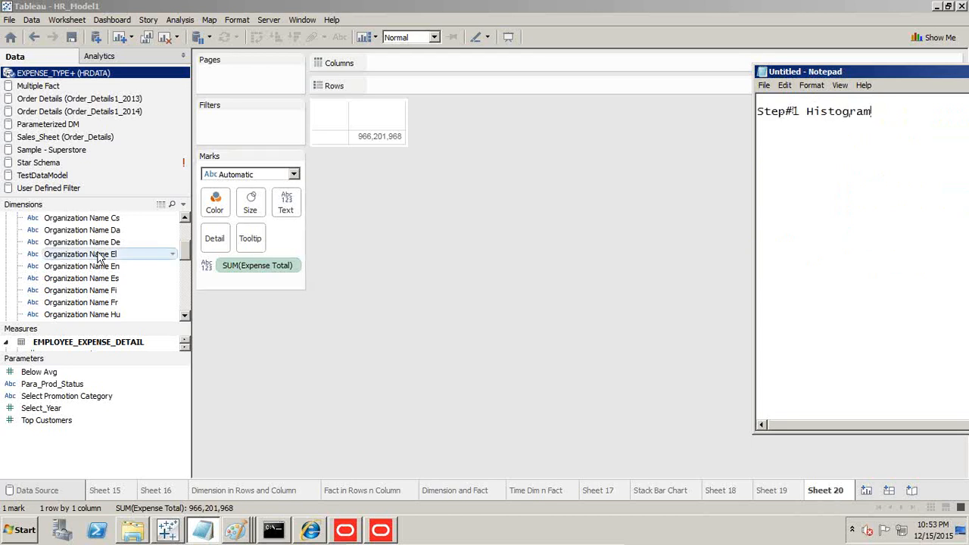
pyautogui.moveTo(265, 273)
pyautogui.mouseDown()
pyautogui.moveTo(330, 195)
pyautogui.moveTo(394, 71)
pyautogui.moveTo(278, 263)
pyautogui.mouseUp()
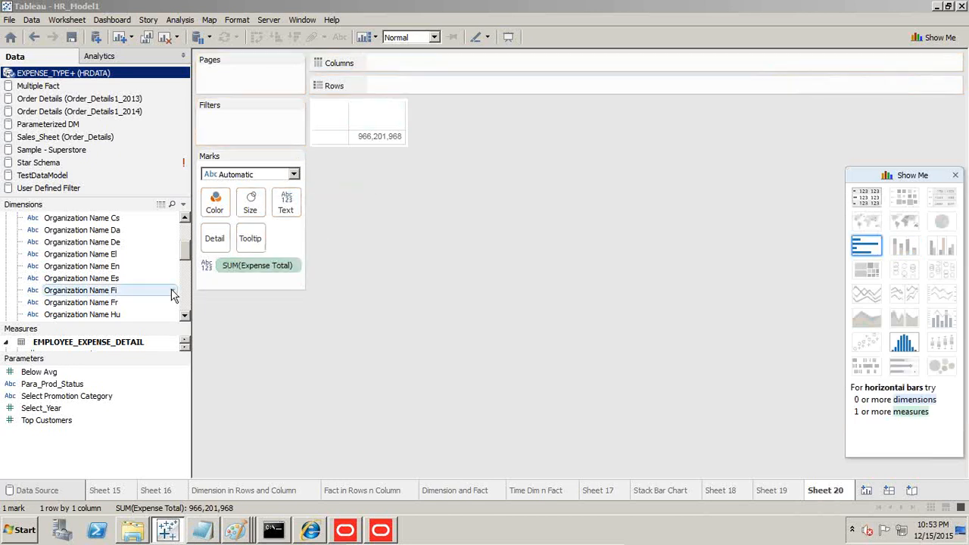
# Remove Expense Total from the marks to empty the sheet, and collapse the ORGANIZATION table in the dimensions
pyautogui.scroll(1, 187, 249)
pyautogui.moveTo(187, 254); pyautogui.dragTo(187, 246)
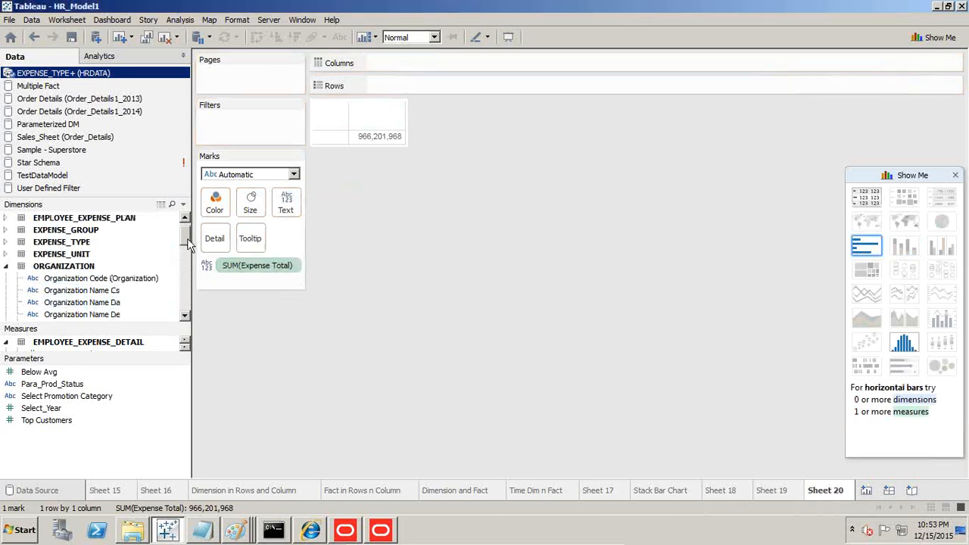
pyautogui.moveTo(255, 267); pyautogui.dragTo(368, 349)
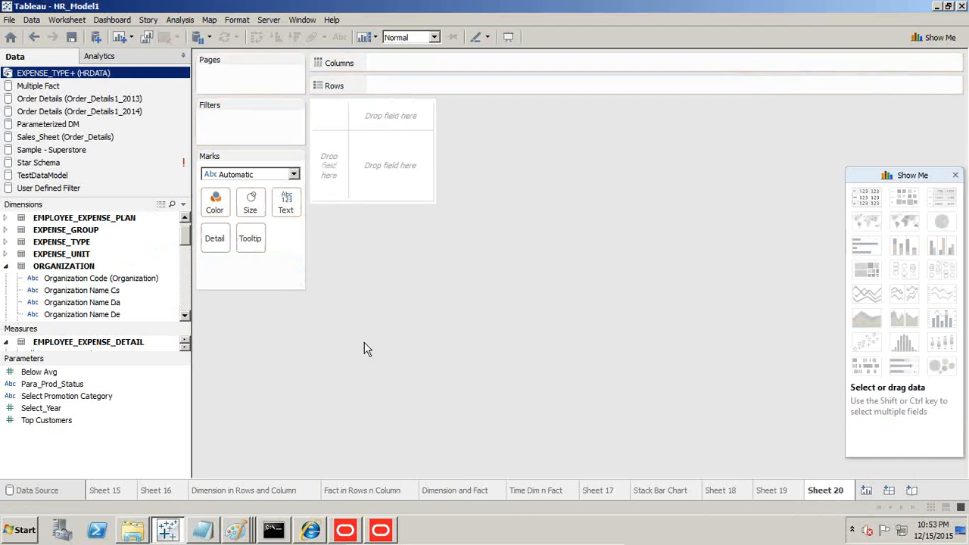
pyautogui.click(8, 267)
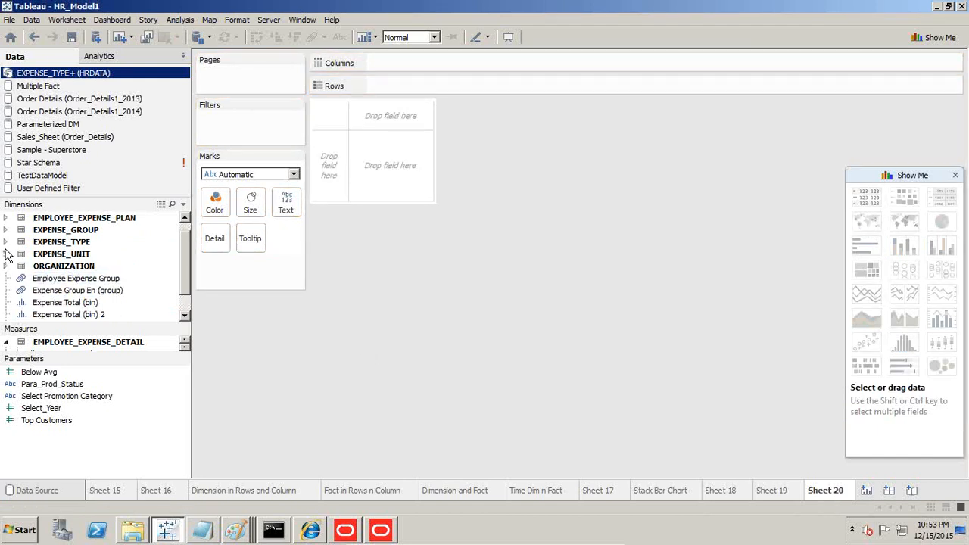
# Start creating bins from the Expense Total measure and name the new field Expenses_Cat_Bin
pyautogui.moveTo(51, 325); pyautogui.dragTo(61, 289)
pyautogui.click(160, 320)
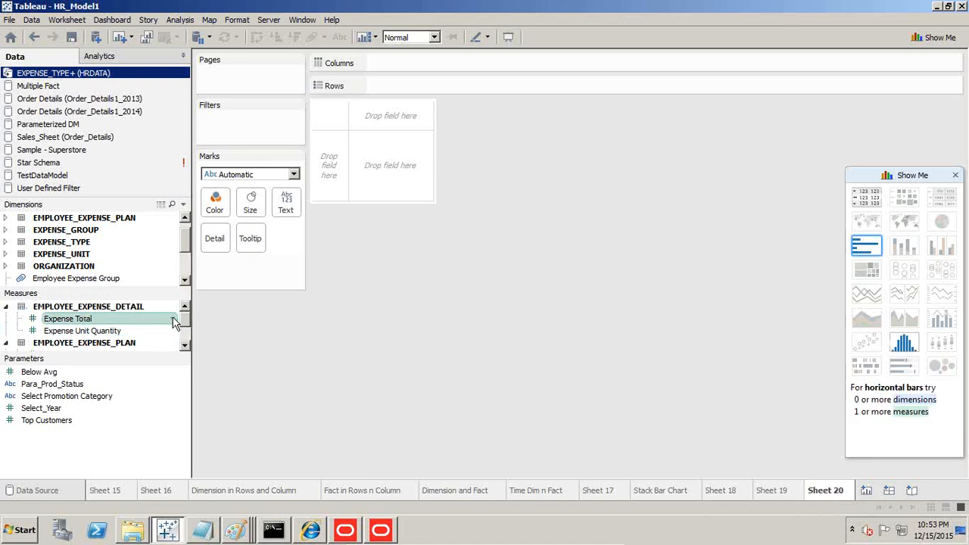
pyautogui.rightClick(175, 319)
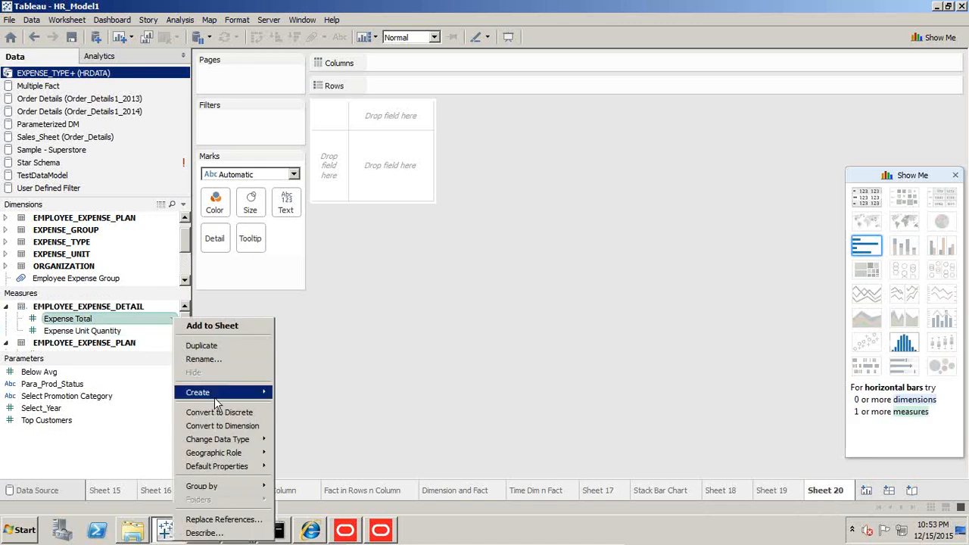
pyautogui.moveTo(229, 395)
pyautogui.click(302, 421)
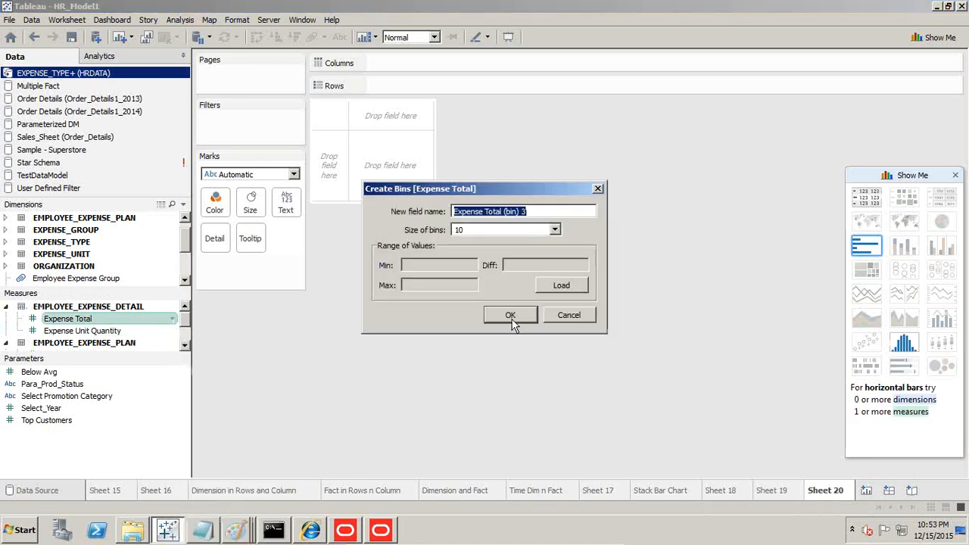
pyautogui.click(547, 213)
pyautogui.moveTo(523, 212); pyautogui.dragTo(394, 211)
pyautogui.write('Expenses_G')
pyautogui.press('BackSpace')
pyautogui.write('Cat_Bin')
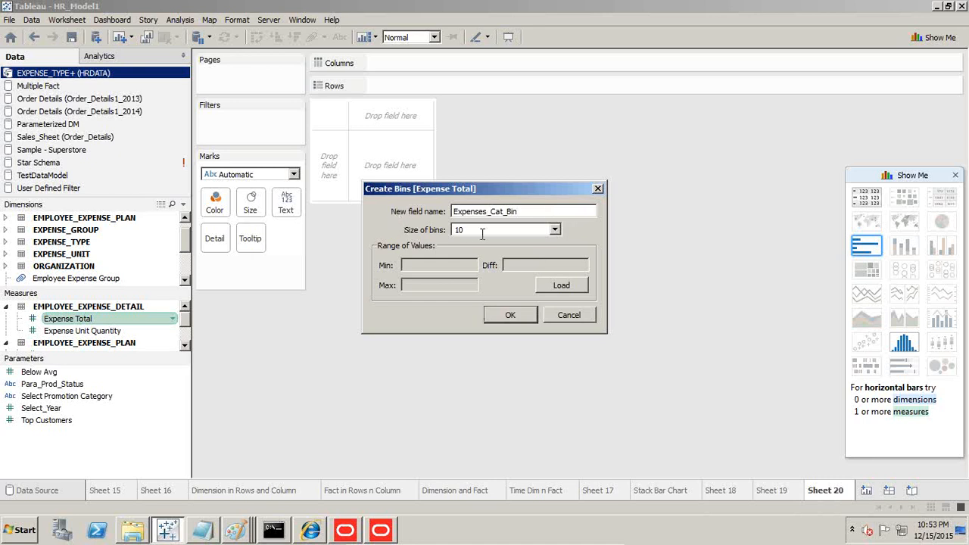
# Load the range of values, set the size of bins to 100, and create the bin field
pyautogui.click(550, 285)
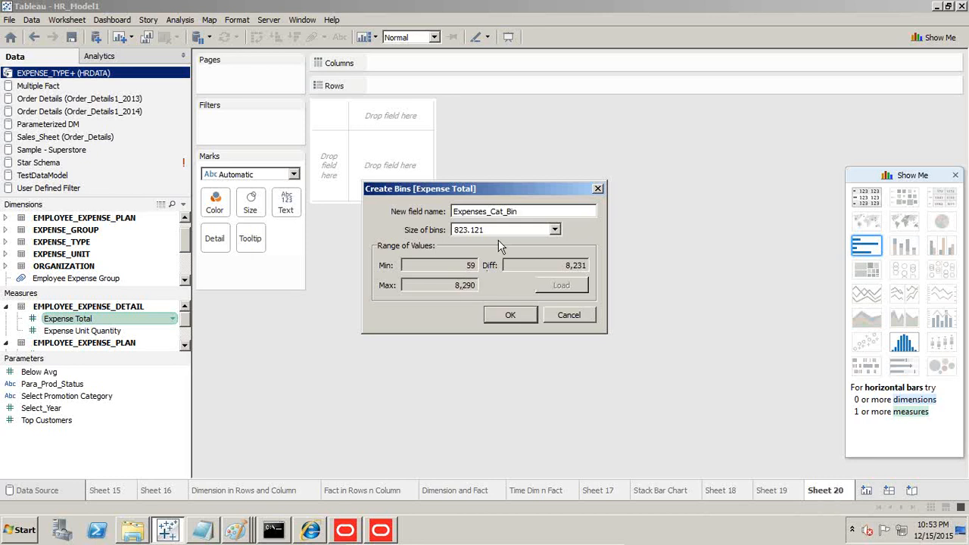
pyautogui.moveTo(492, 230); pyautogui.dragTo(402, 231)
pyautogui.write('100')
pyautogui.click(513, 316)
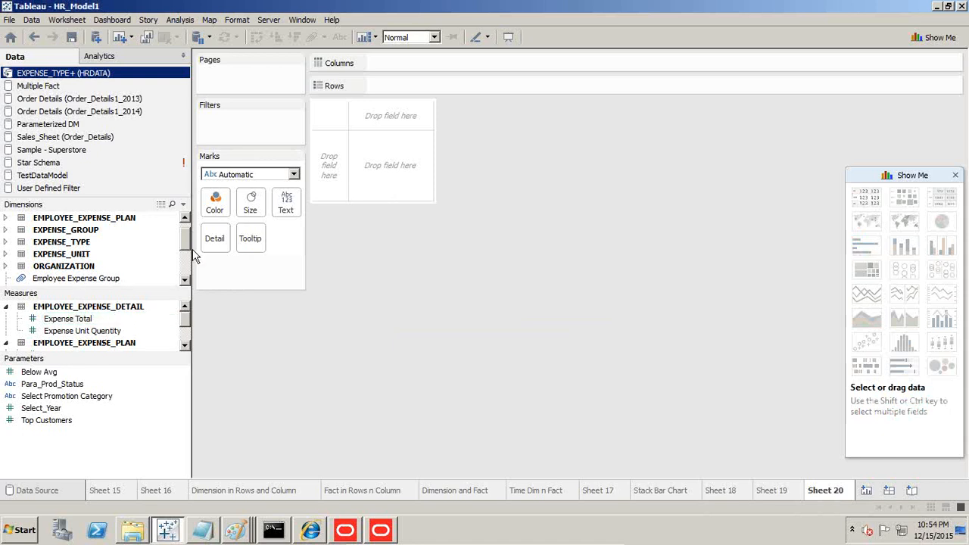
# Place the Expenses_Cat_Bin dimension on the columns of the sheet
pyautogui.moveTo(186, 244); pyautogui.dragTo(185, 248)
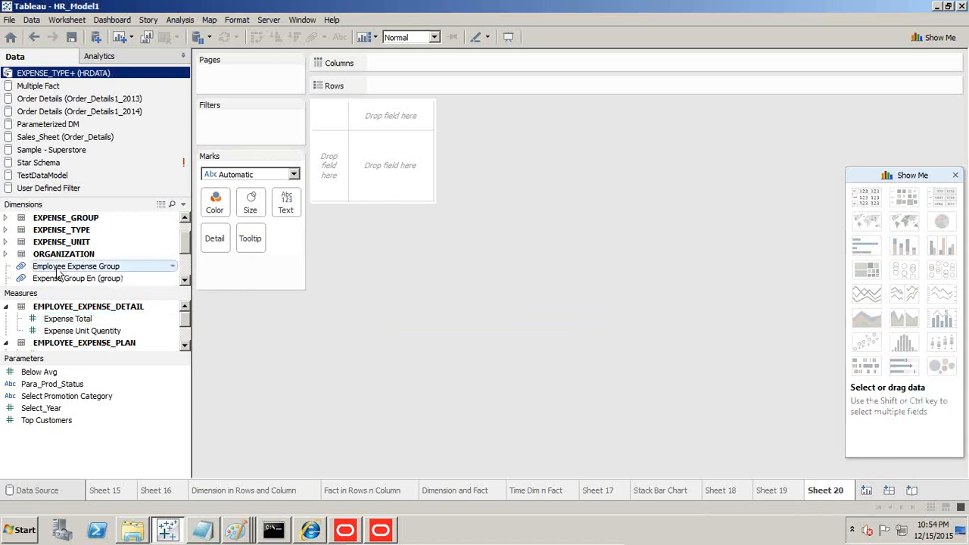
pyautogui.moveTo(186, 244); pyautogui.dragTo(187, 266)
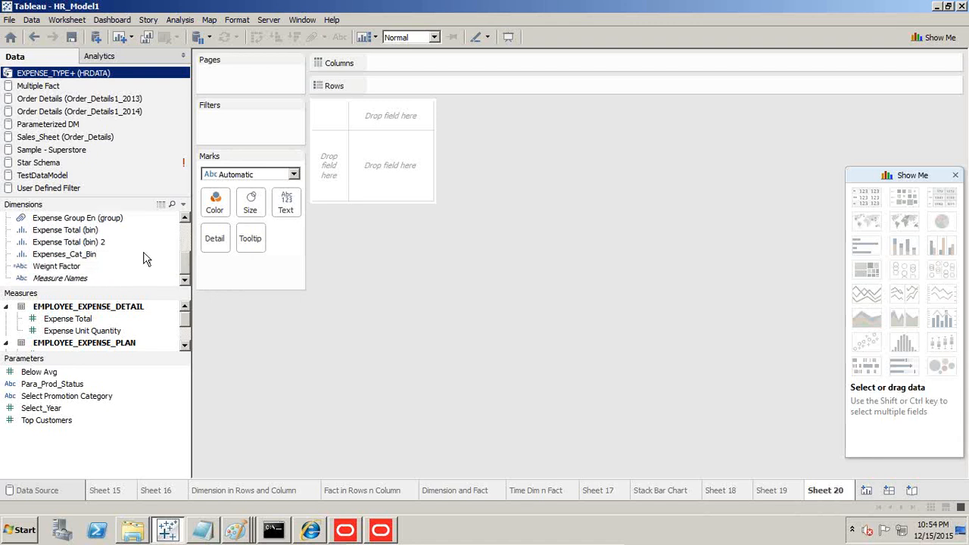
pyautogui.moveTo(58, 259); pyautogui.dragTo(382, 95)
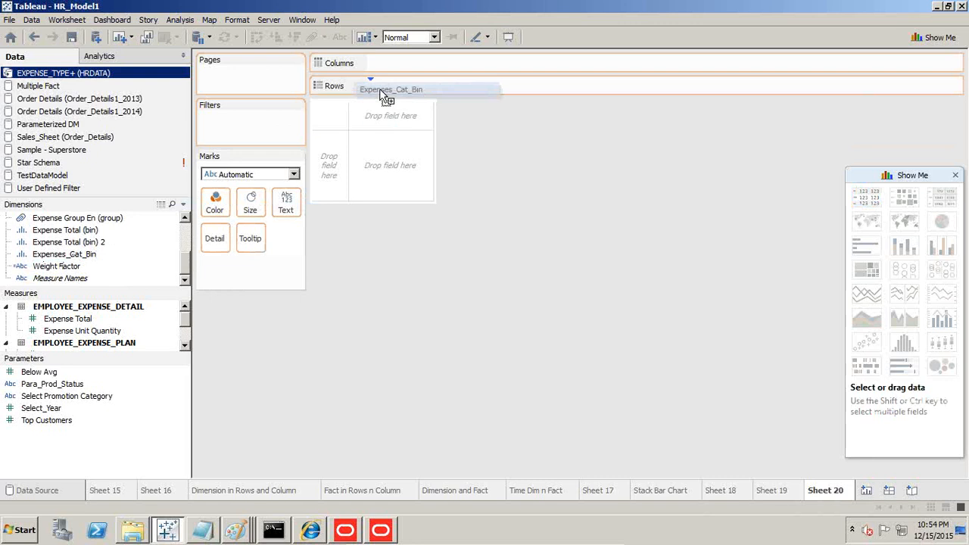
pyautogui.moveTo(382, 94); pyautogui.dragTo(394, 67)
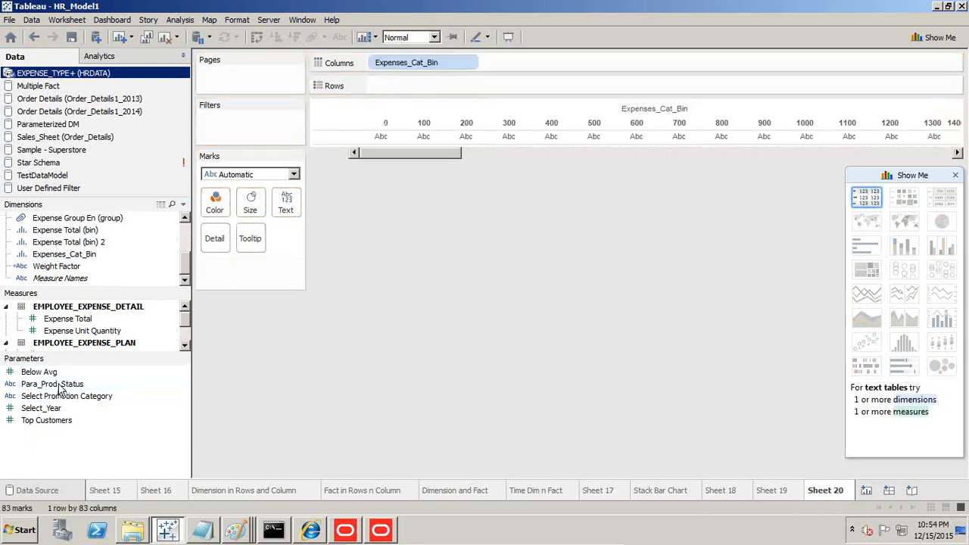
# Add Number of Records to the rows to plot a histogram of the expense bins
pyautogui.moveTo(184, 274)
pyautogui.mouseDown()
pyautogui.moveTo(184, 242)
pyautogui.moveTo(190, 270)
pyautogui.mouseUp()
pyautogui.moveTo(104, 361); pyautogui.dragTo(104, 430)
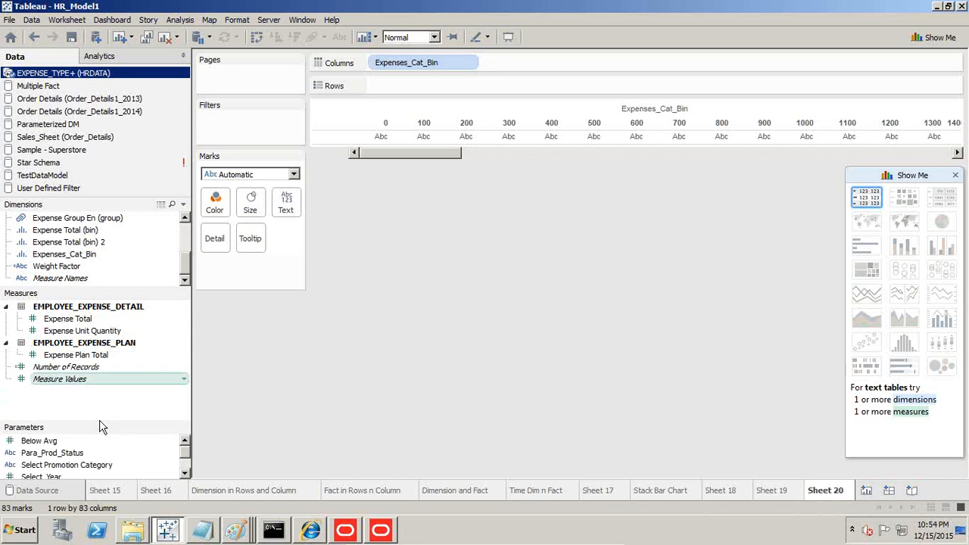
pyautogui.moveTo(72, 367)
pyautogui.mouseDown()
pyautogui.moveTo(76, 379)
pyautogui.moveTo(419, 85)
pyautogui.mouseUp()
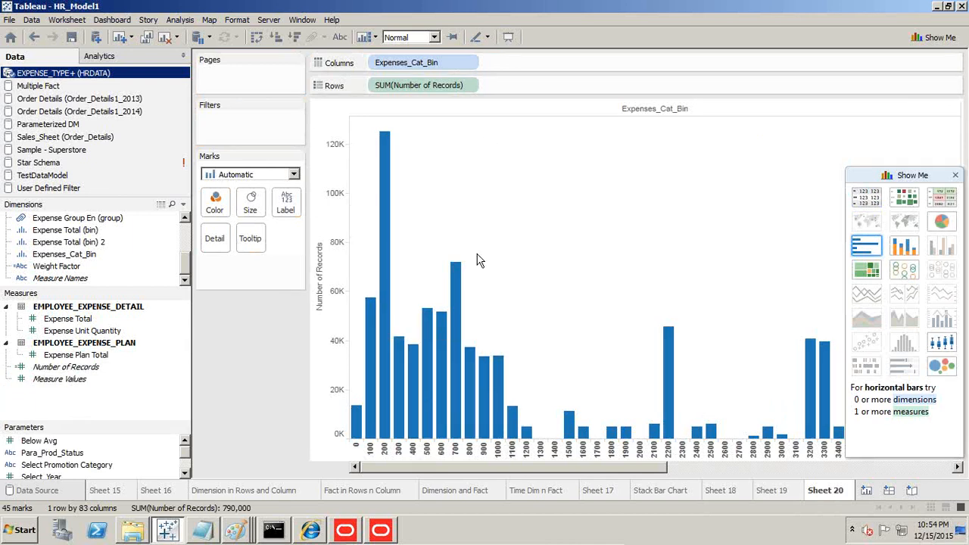
# Edit the Expenses_Cat_Bin field to set its size of bins to 500
pyautogui.click(468, 63)
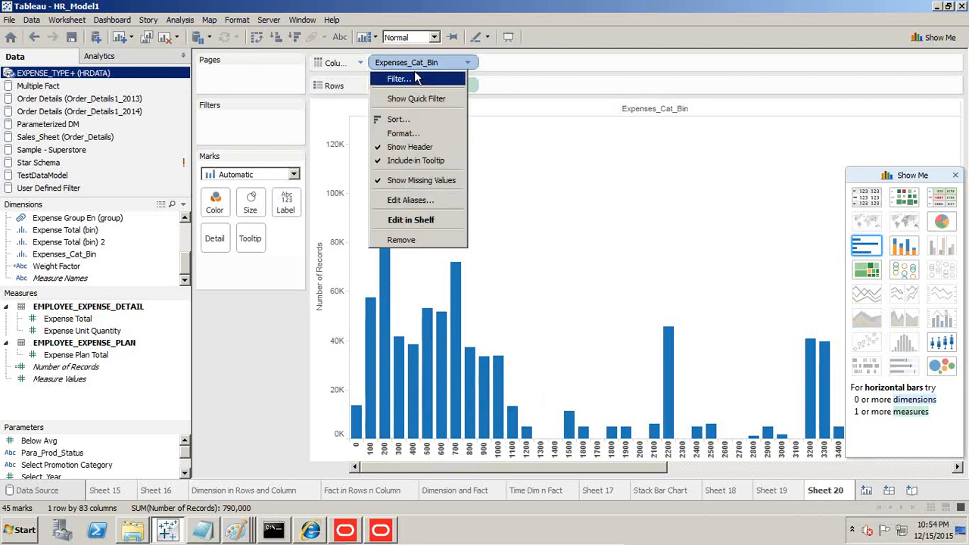
pyautogui.click(127, 334)
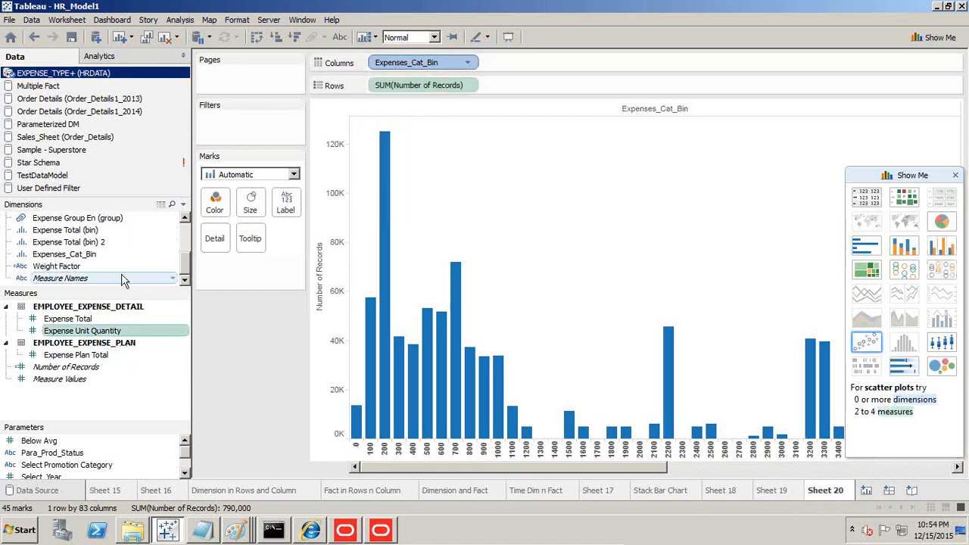
pyautogui.scroll(1, 189, 266)
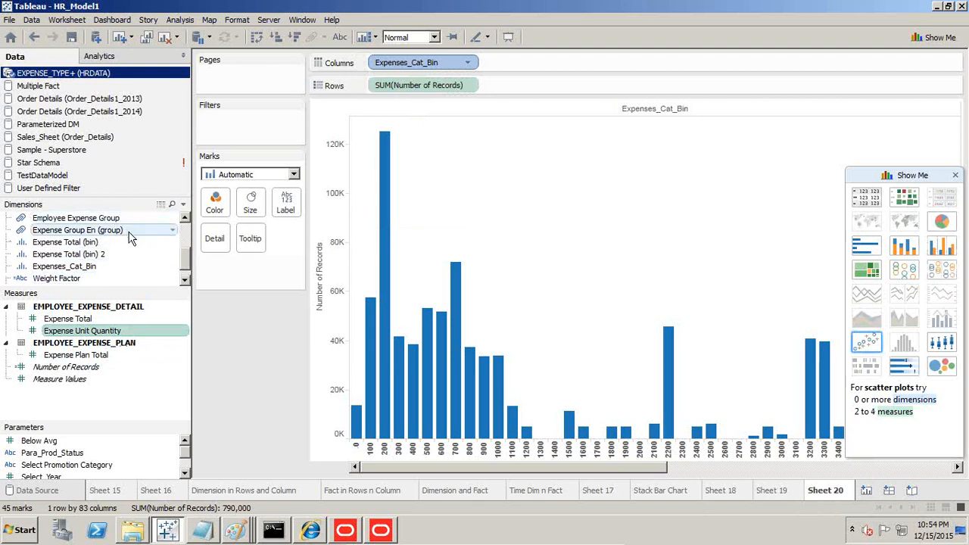
pyautogui.click(174, 266)
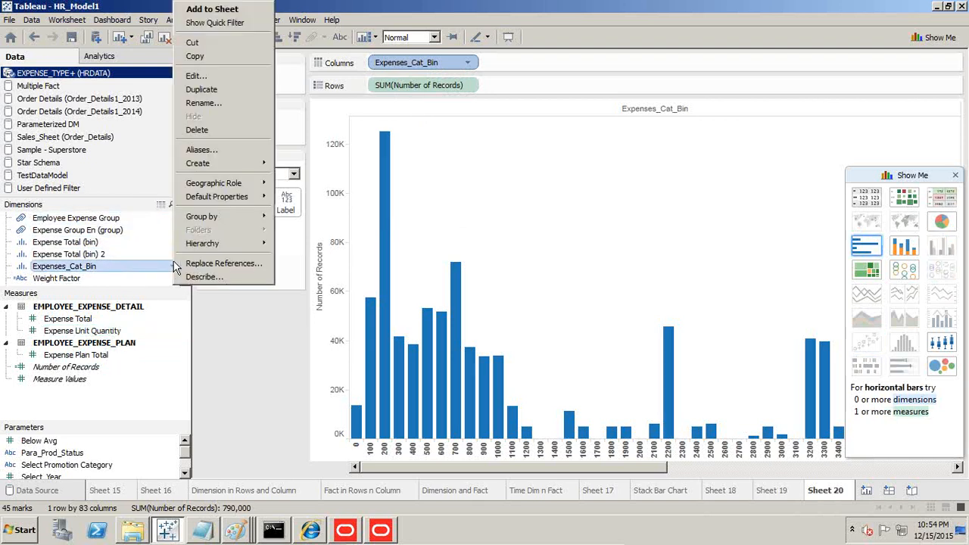
pyautogui.click(221, 74)
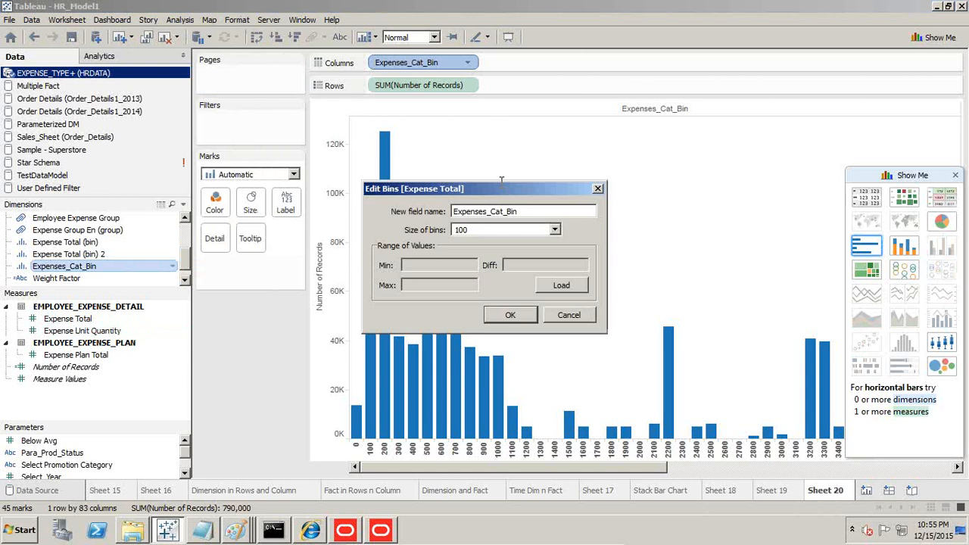
pyautogui.doubleClick(471, 233)
pyautogui.write('500')
pyautogui.click(526, 318)
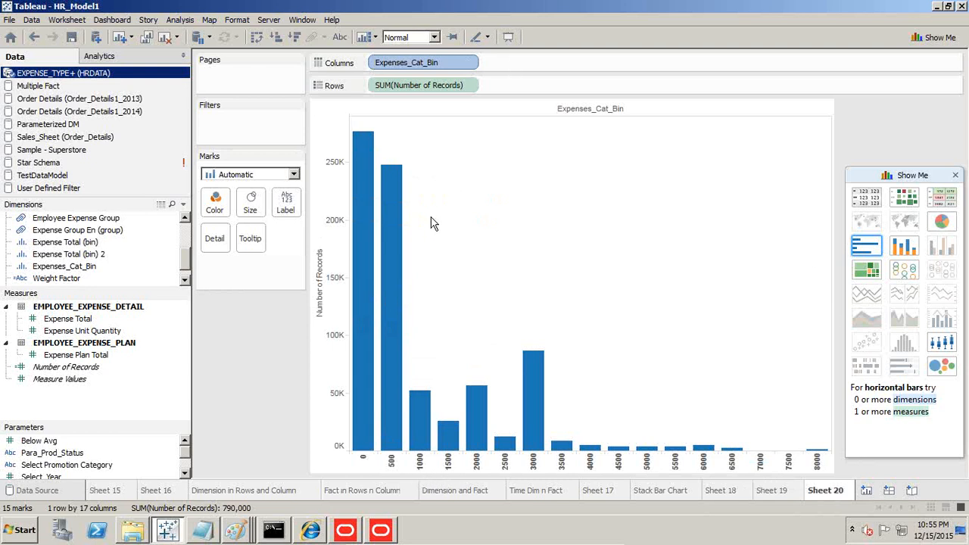
pyautogui.click(469, 85)
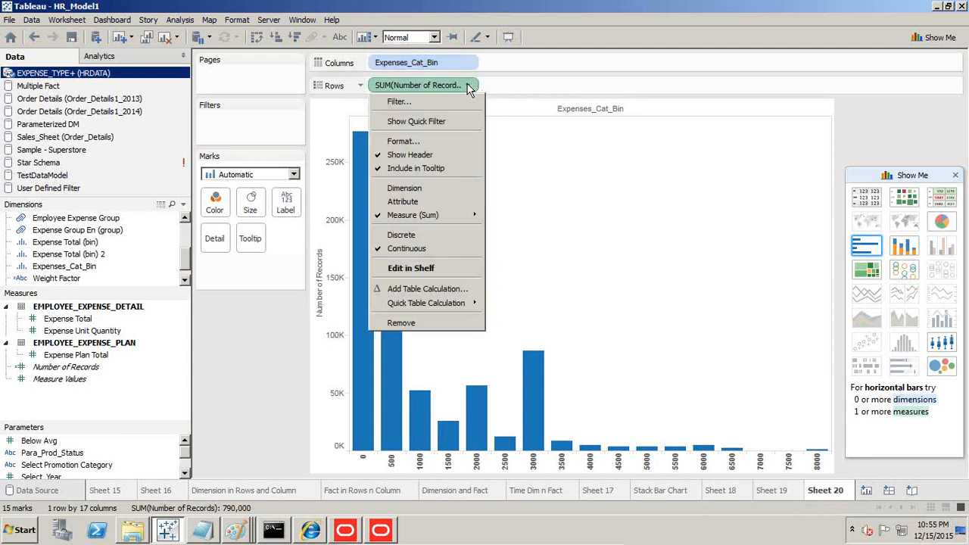
pyautogui.moveTo(571, 542)
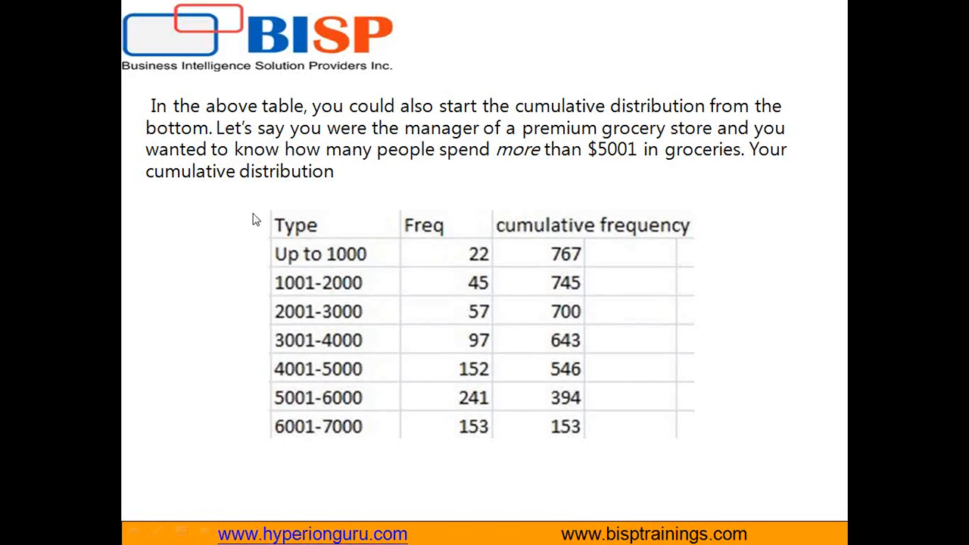
pyautogui.press('Left')
pyautogui.press('Left')
pyautogui.press('Left')
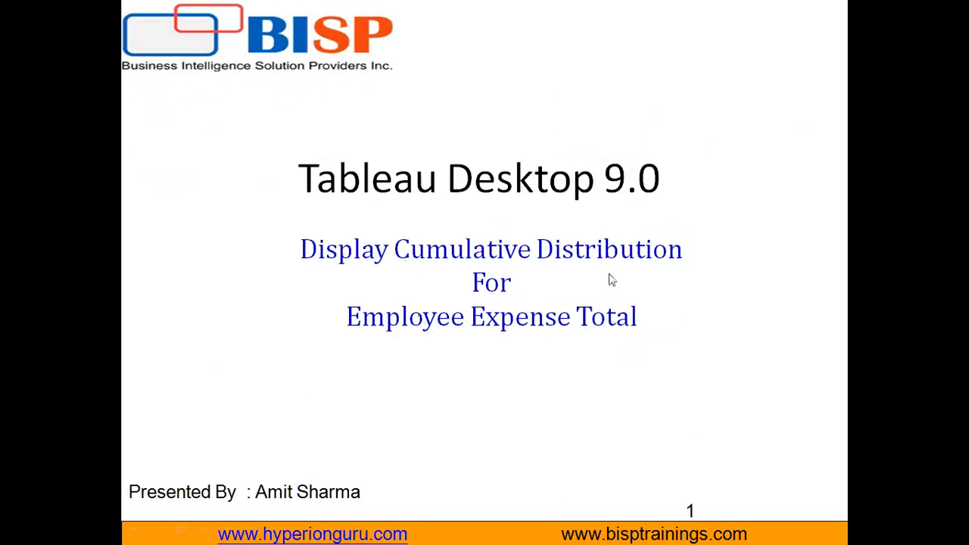
pyautogui.press('super')
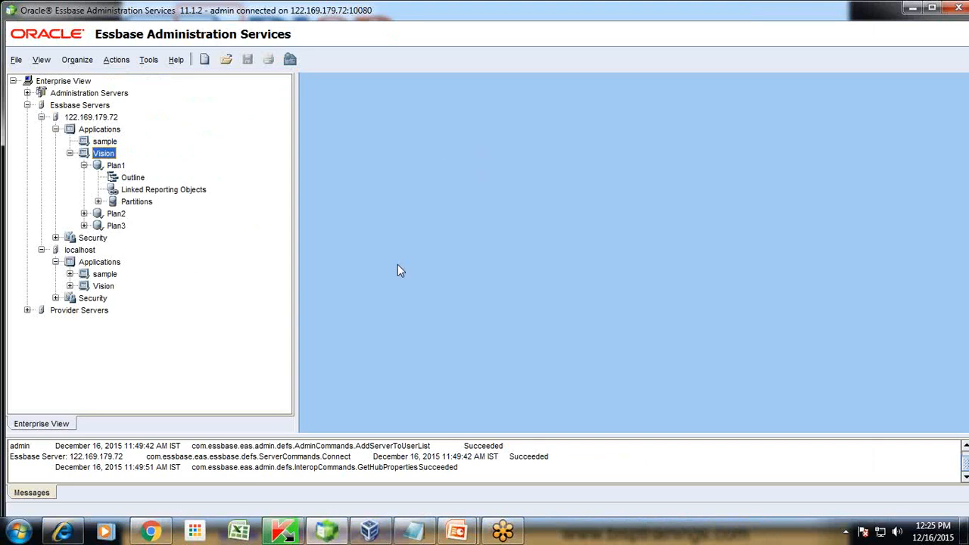
# Add a Running Total table calculation to Number of Records on the rows, summarized by Sum and running along Expenses_Cat_Bin
pyautogui.moveTo(376, 531)
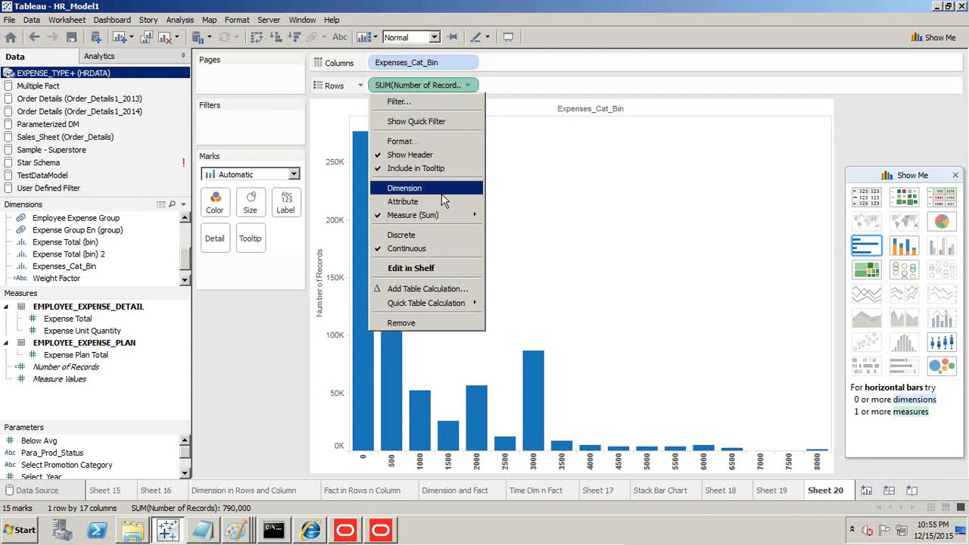
pyautogui.click(435, 287)
pyautogui.click(458, 192)
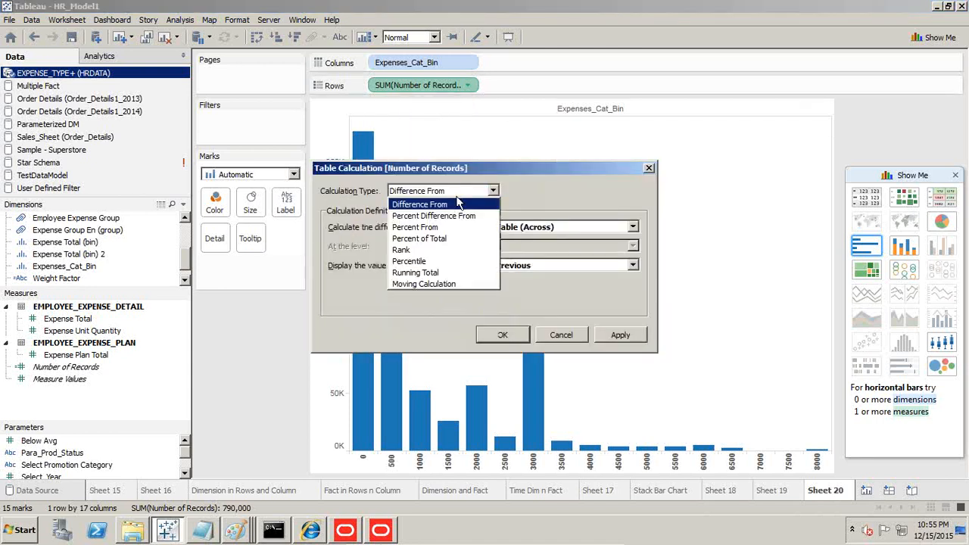
pyautogui.click(443, 273)
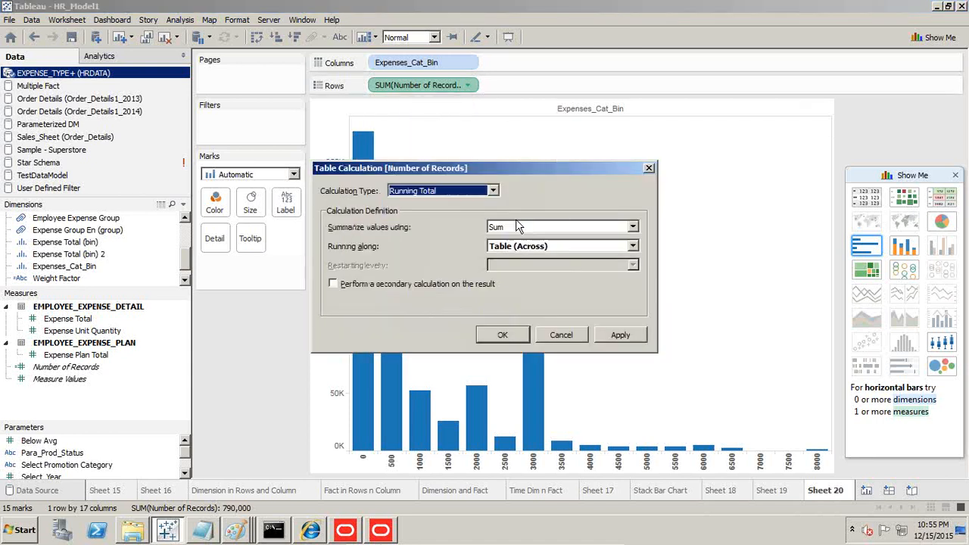
pyautogui.click(529, 231)
pyautogui.click(529, 232)
pyautogui.click(530, 246)
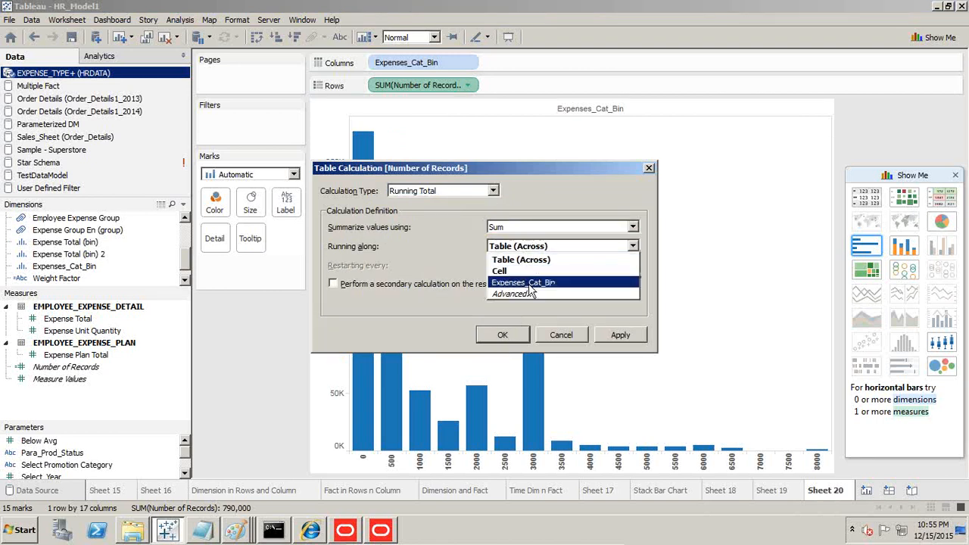
pyautogui.click(530, 283)
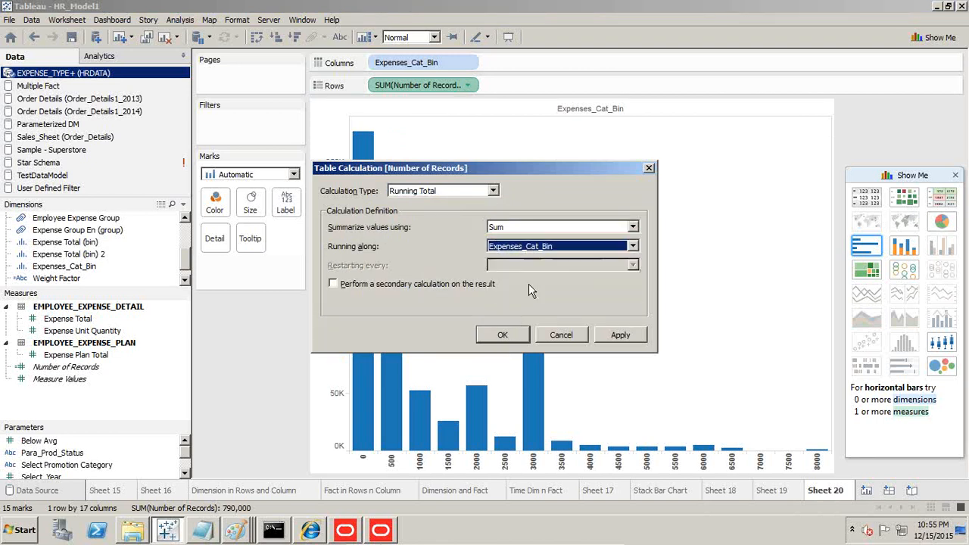
# Add a secondary Percent of Total calculation on the running total, summarizing values from Expenses_Cat_Bin, and apply the table calculation
pyautogui.click(445, 285)
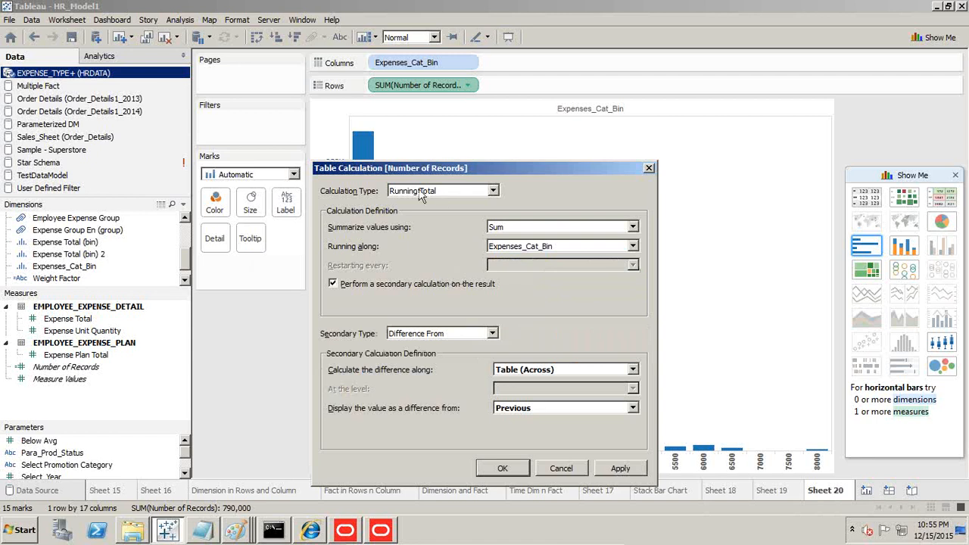
pyautogui.click(448, 334)
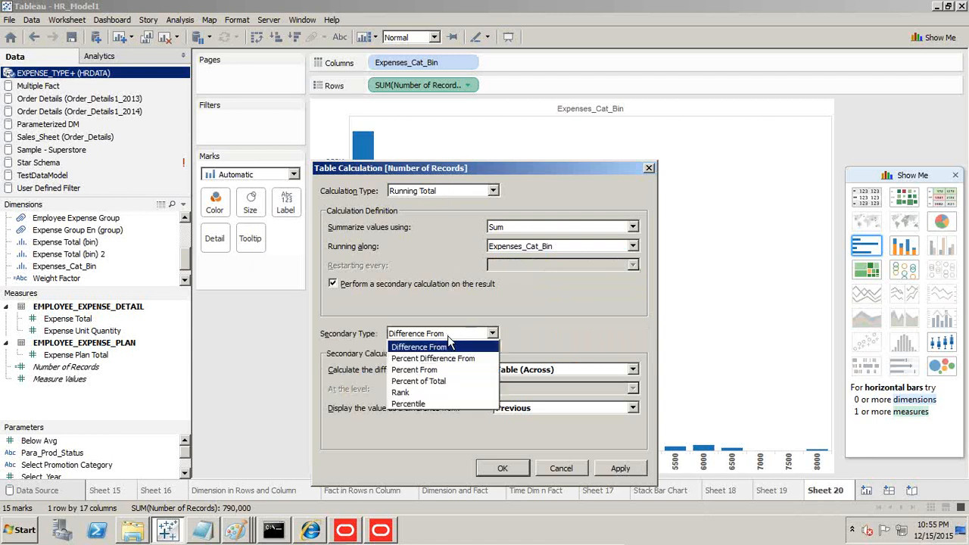
pyautogui.click(437, 378)
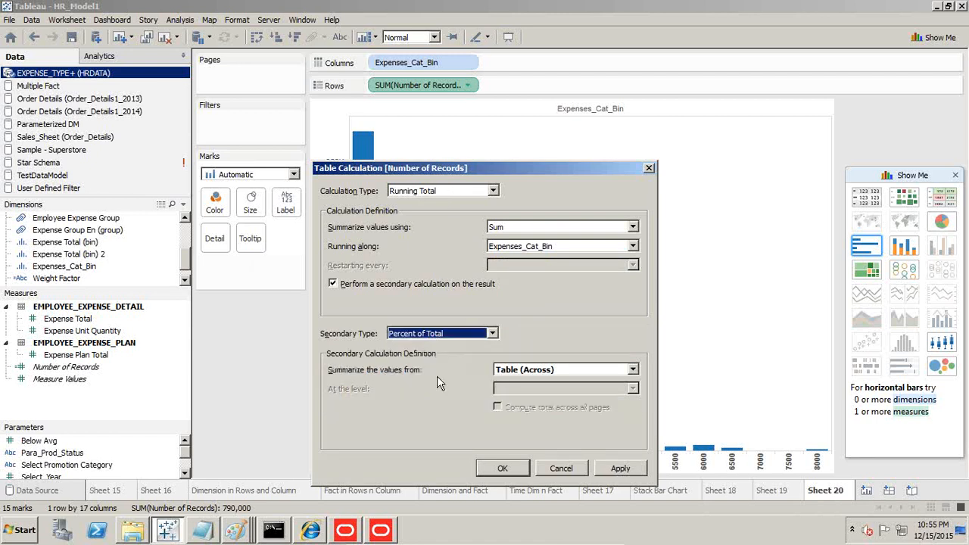
pyautogui.click(551, 369)
pyautogui.click(553, 371)
pyautogui.click(553, 370)
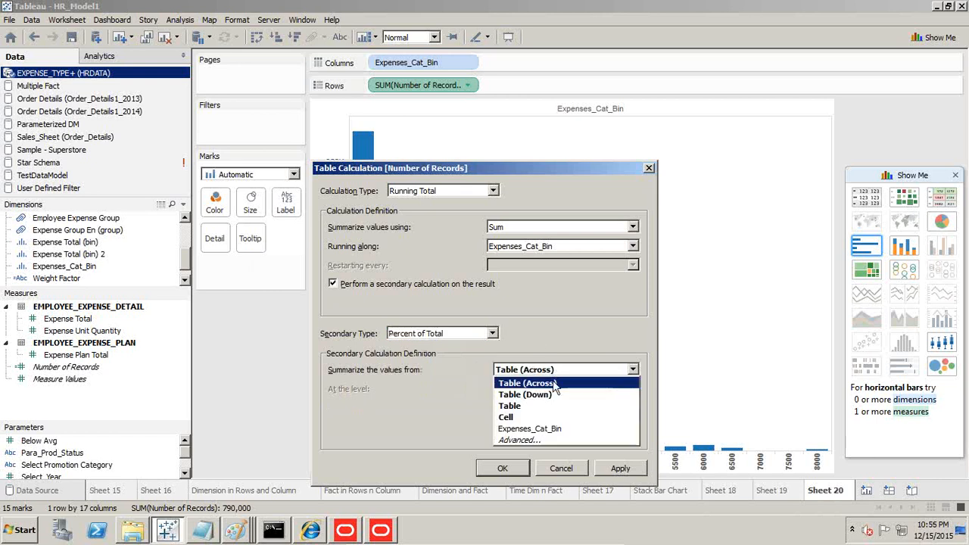
pyautogui.click(551, 428)
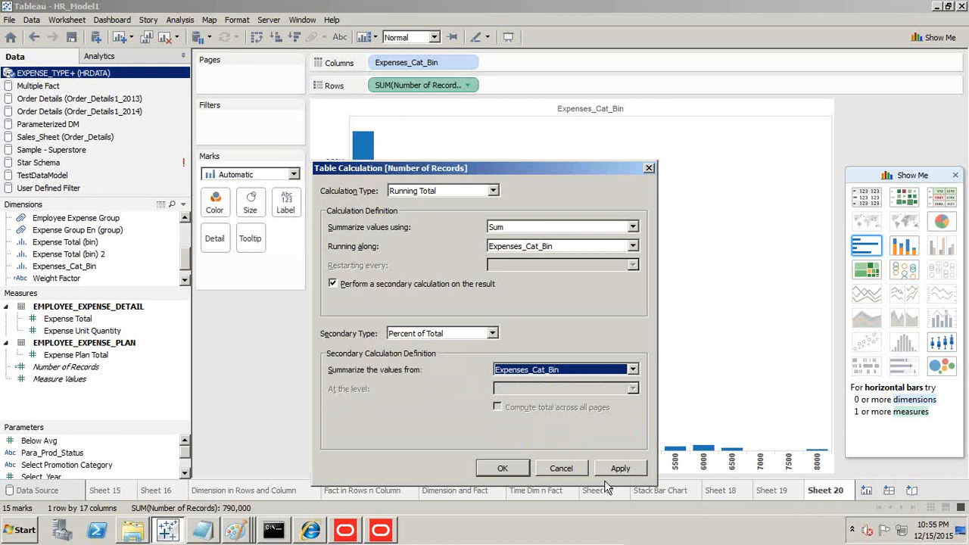
pyautogui.click(513, 468)
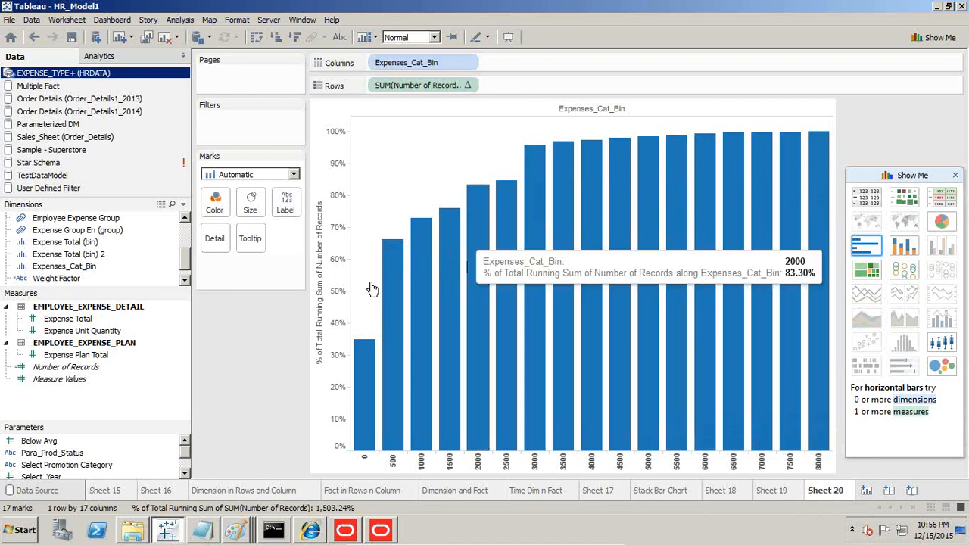
# Set the mark type to Line and add Number of Records to the chart as a second axis
pyautogui.click(263, 175)
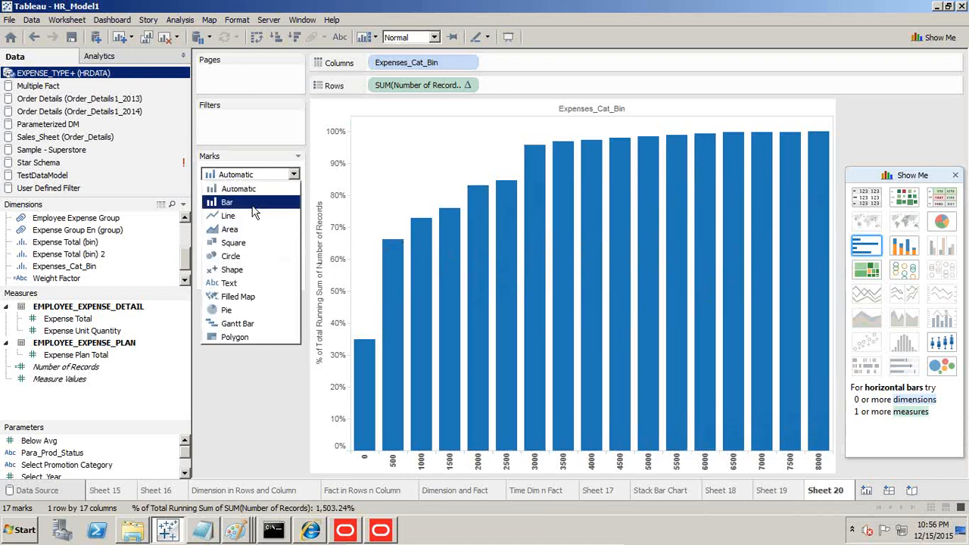
pyautogui.click(265, 219)
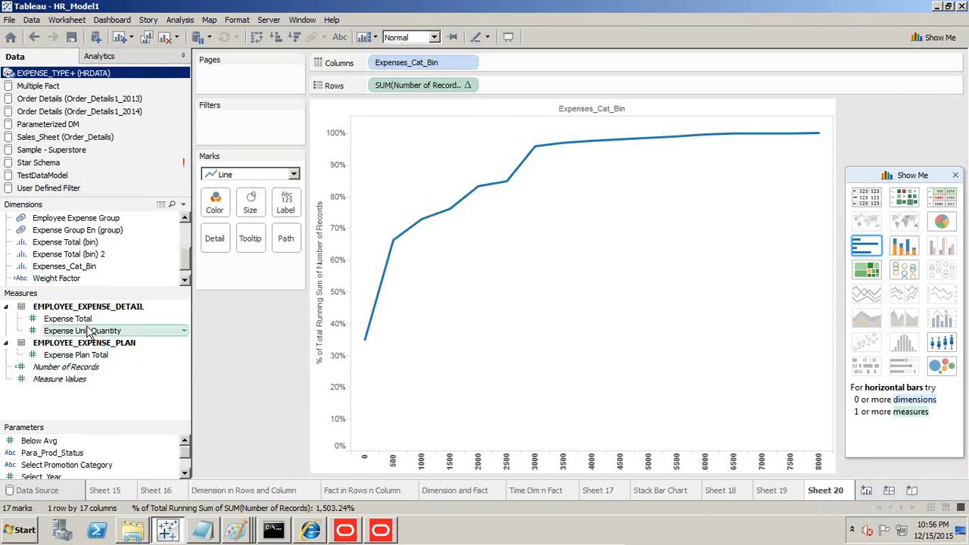
pyautogui.moveTo(91, 366); pyautogui.dragTo(836, 279)
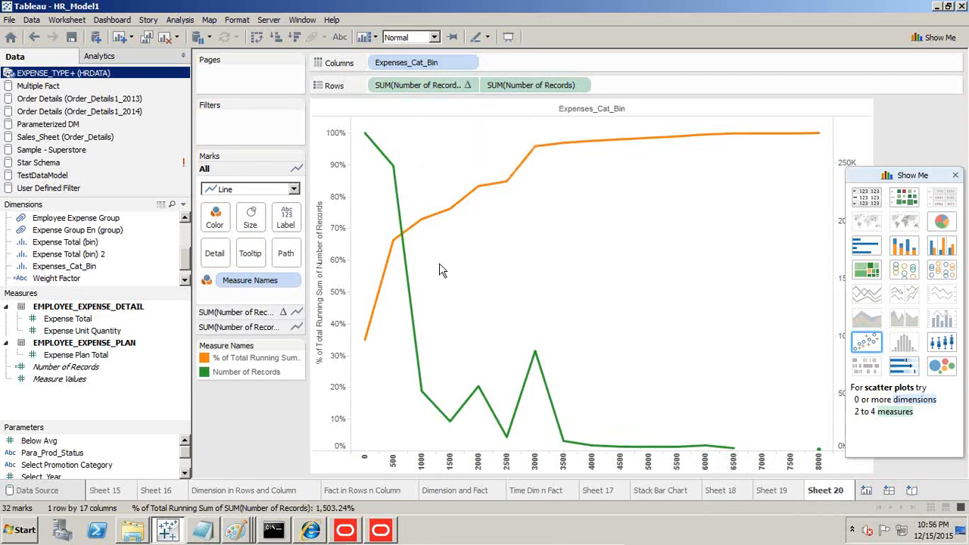
# Try the Bar mark type for both measures and switch them back to Line
pyautogui.click(254, 190)
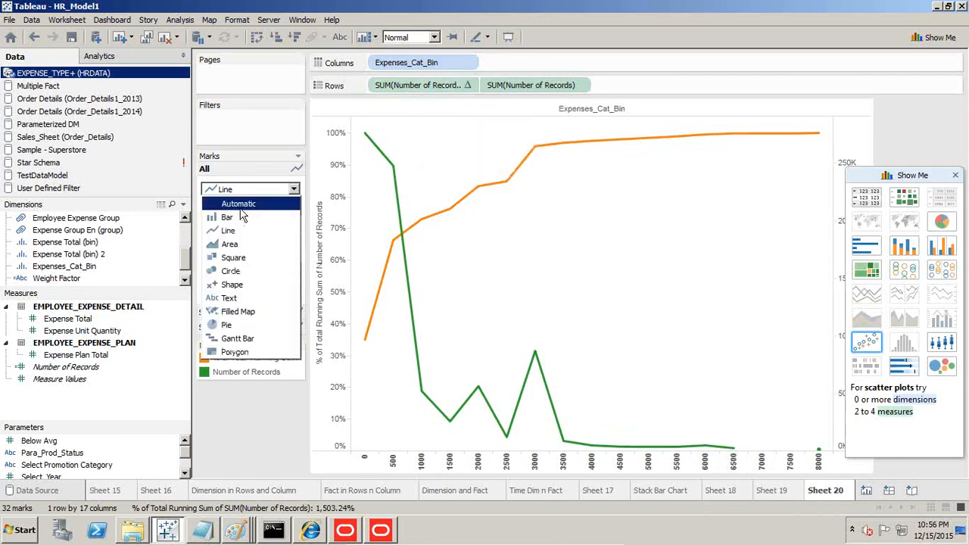
pyautogui.click(242, 218)
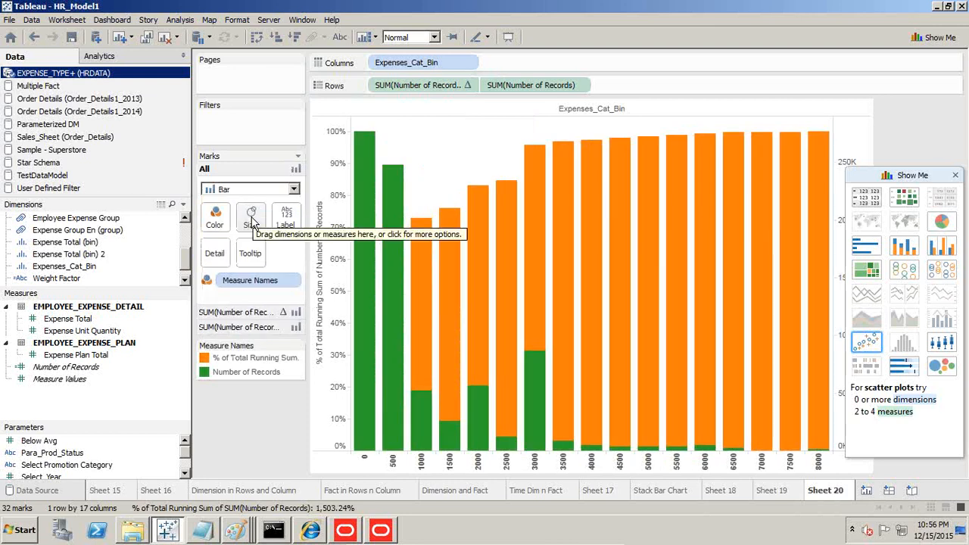
pyautogui.click(246, 191)
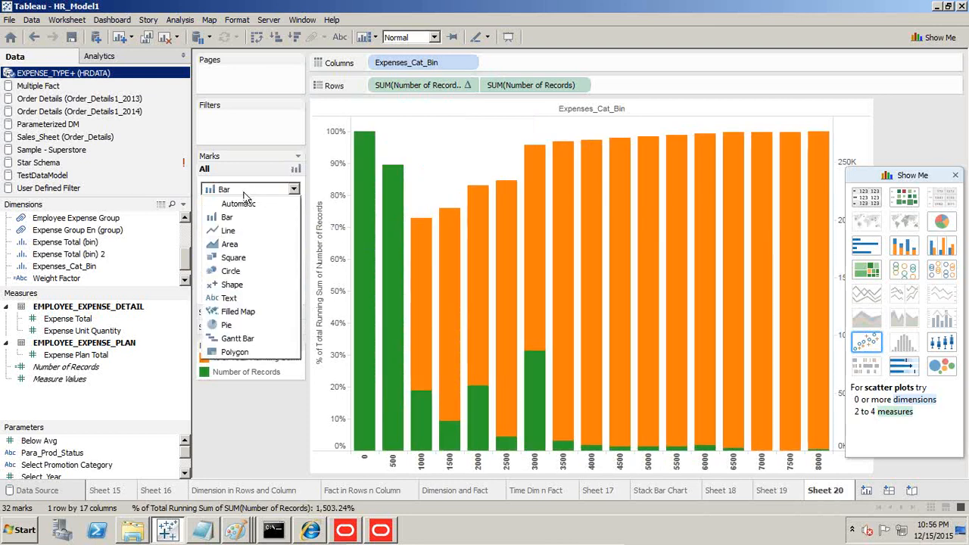
pyautogui.click(240, 231)
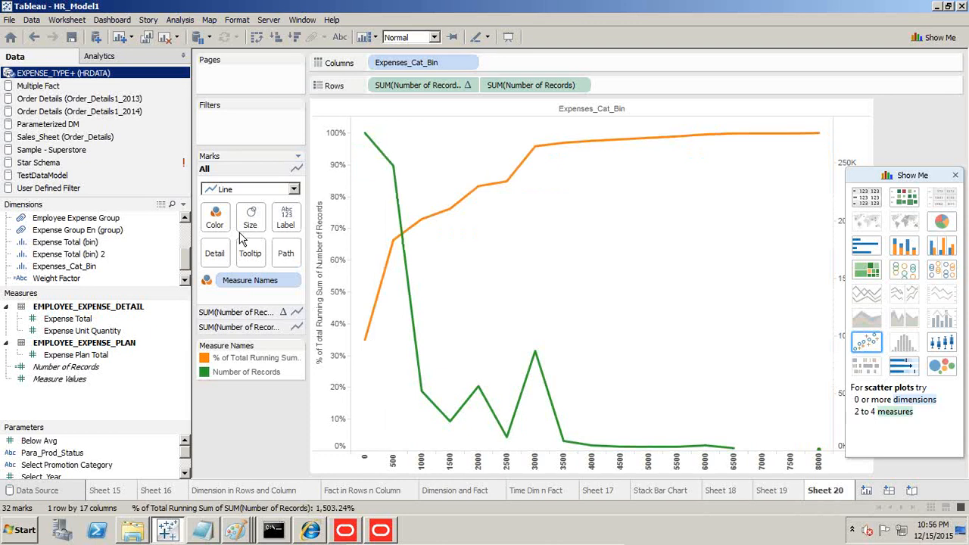
# Switch to the PowerPoint slide show, exit it and go to the last slide of the presentation
pyautogui.moveTo(551, 542)
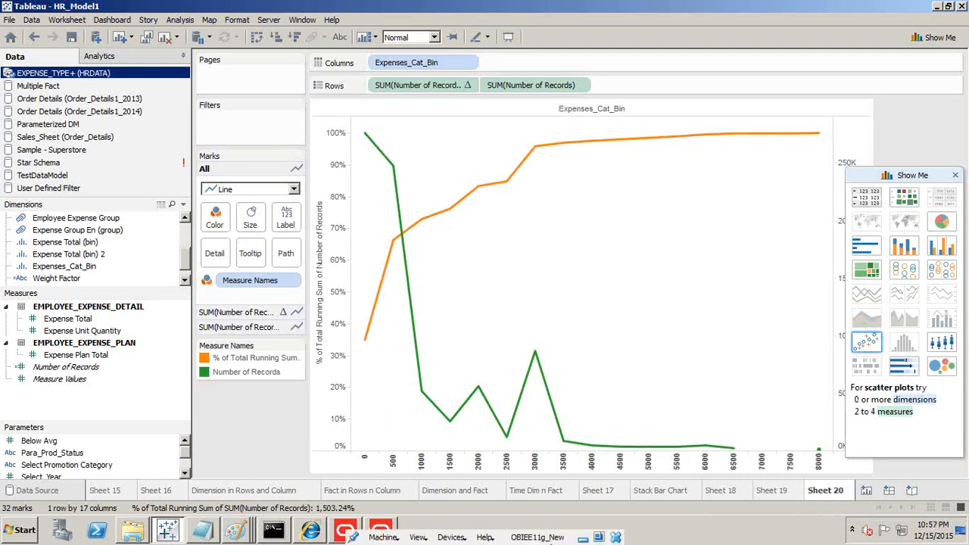
pyautogui.click(598, 538)
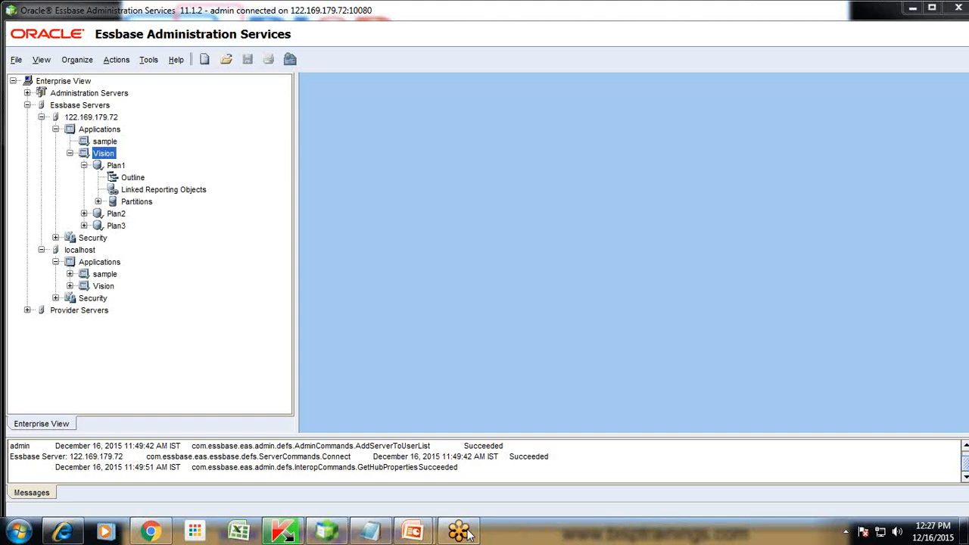
pyautogui.moveTo(415, 530)
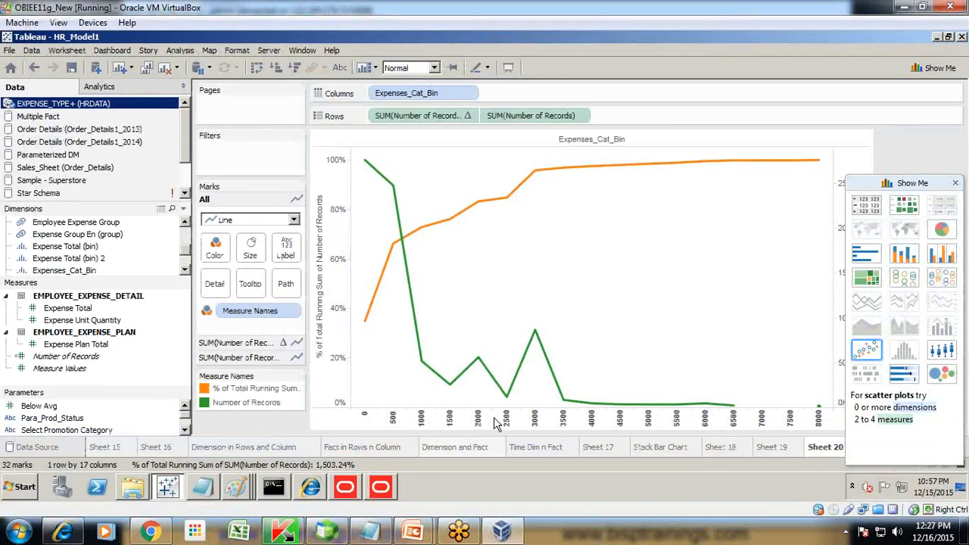
pyautogui.click(418, 528)
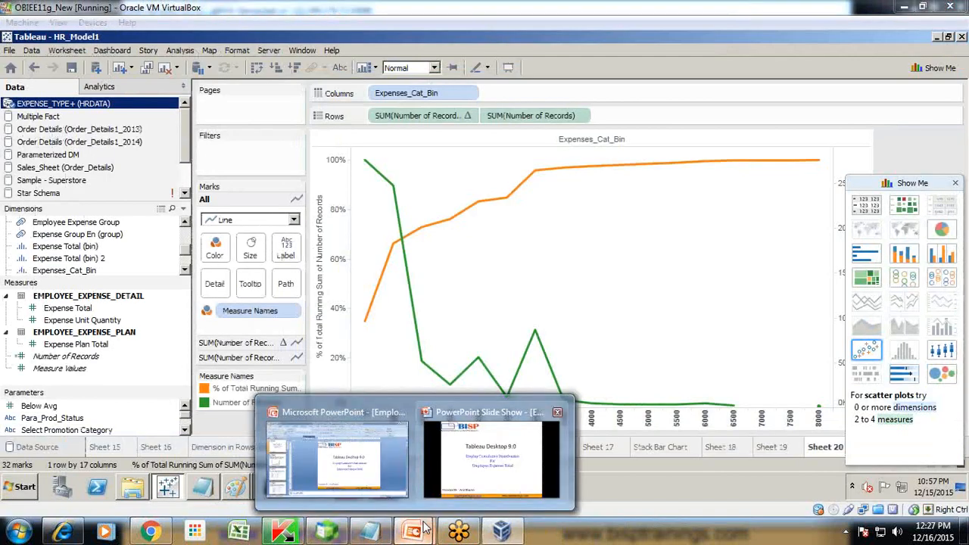
pyautogui.moveTo(470, 386)
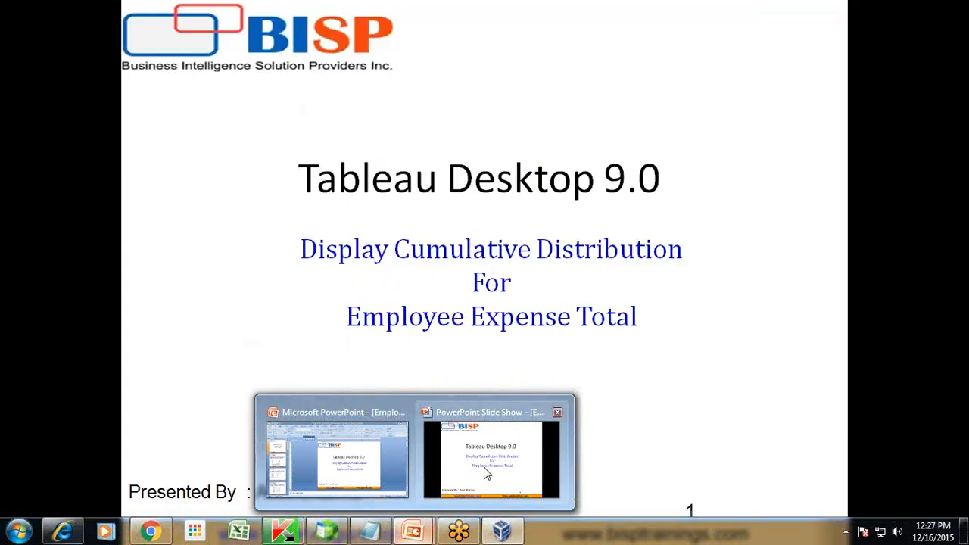
pyautogui.click(485, 473)
pyautogui.press('Escape')
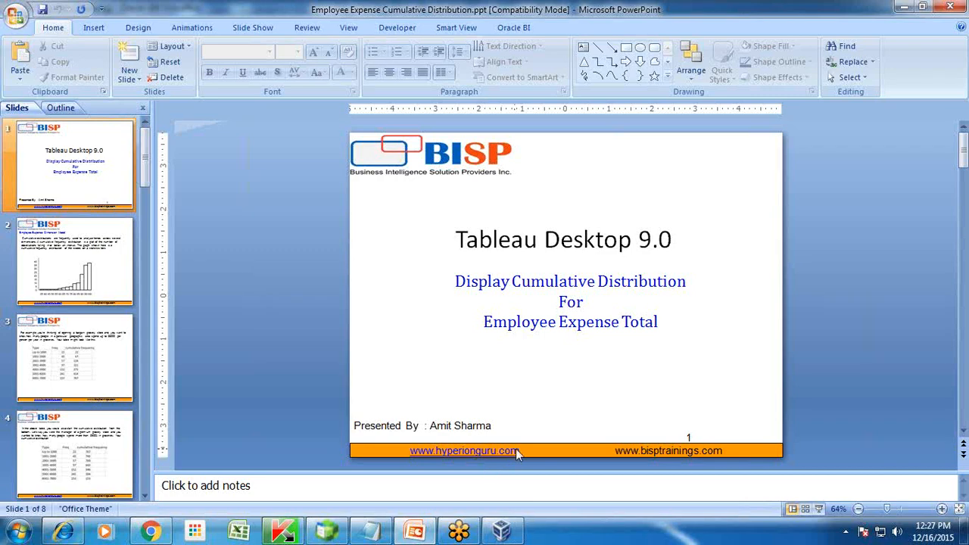
pyautogui.press('End')
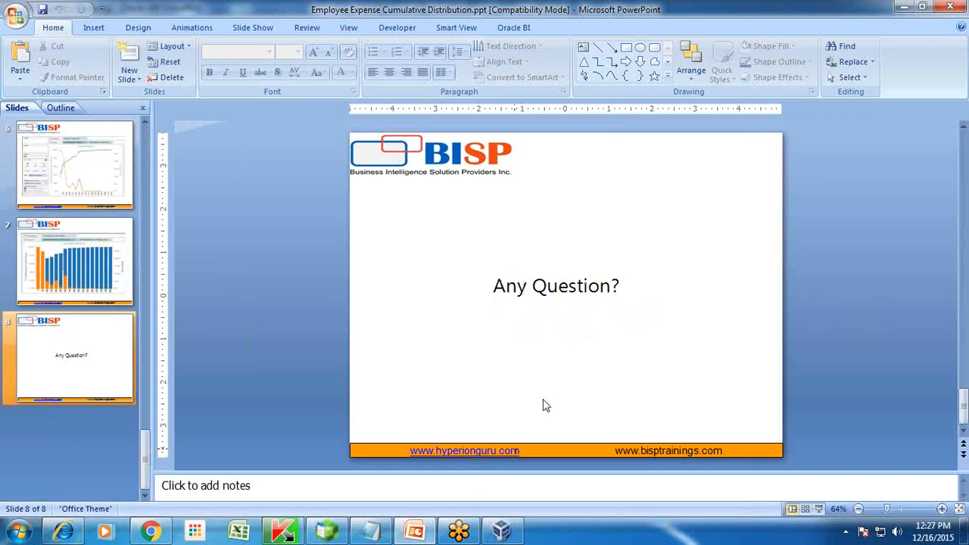